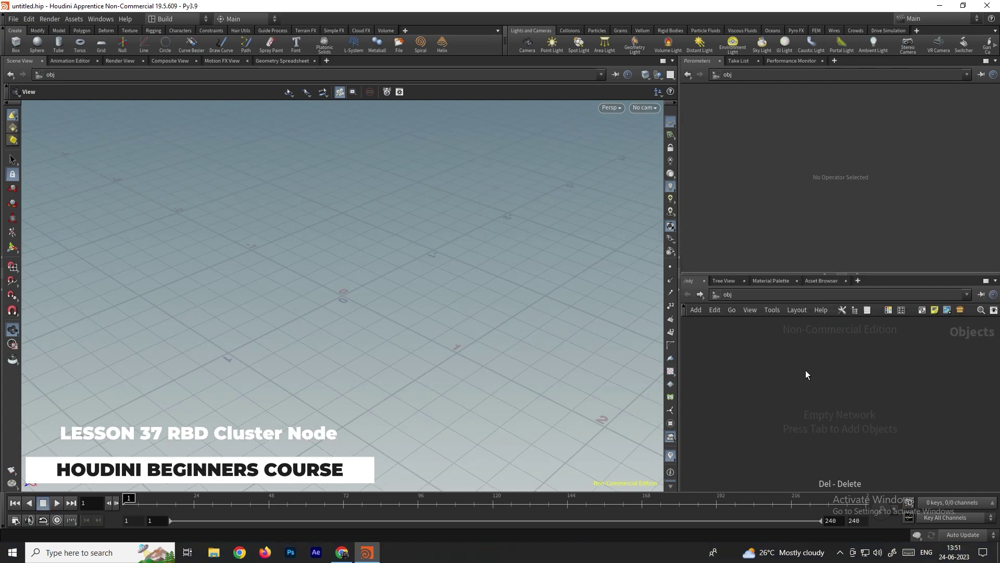
Step: Create a geometry object in the scene and enter its network
key("Tab")
type("geo")
key("Return")
left_click(806, 370)
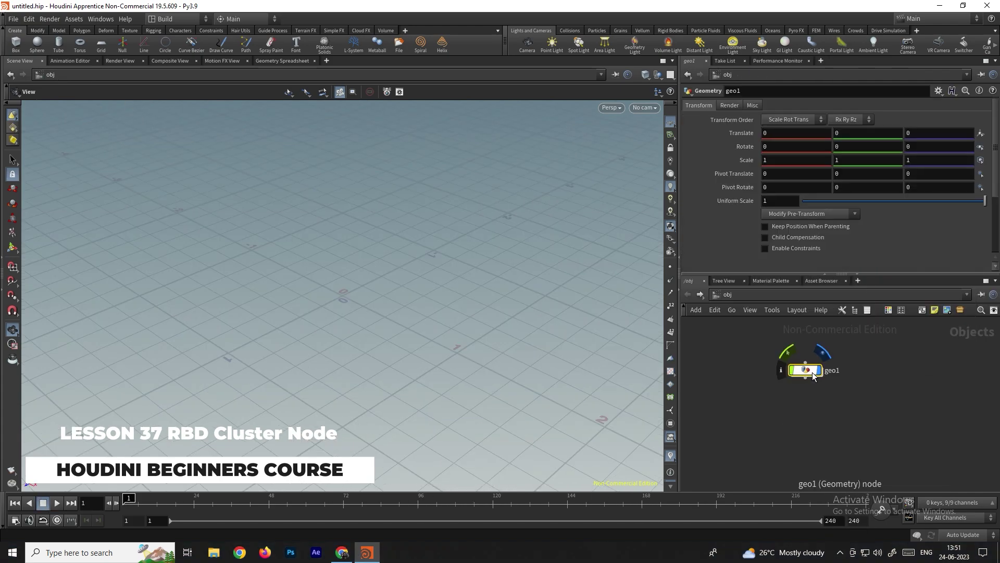
double_click(807, 367)
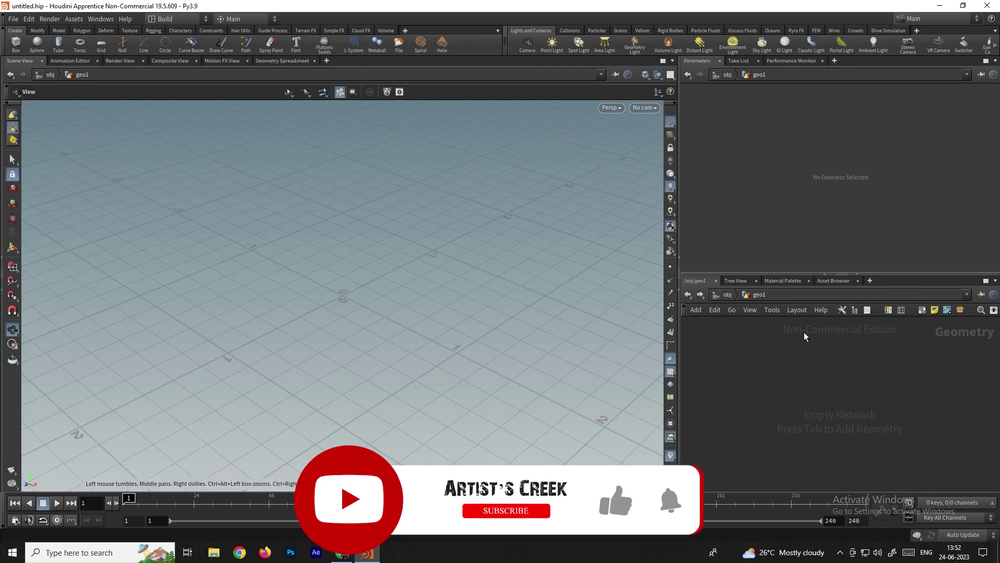
Step: Add a Sphere node to the geometry network
key("Tab")
type("sph")
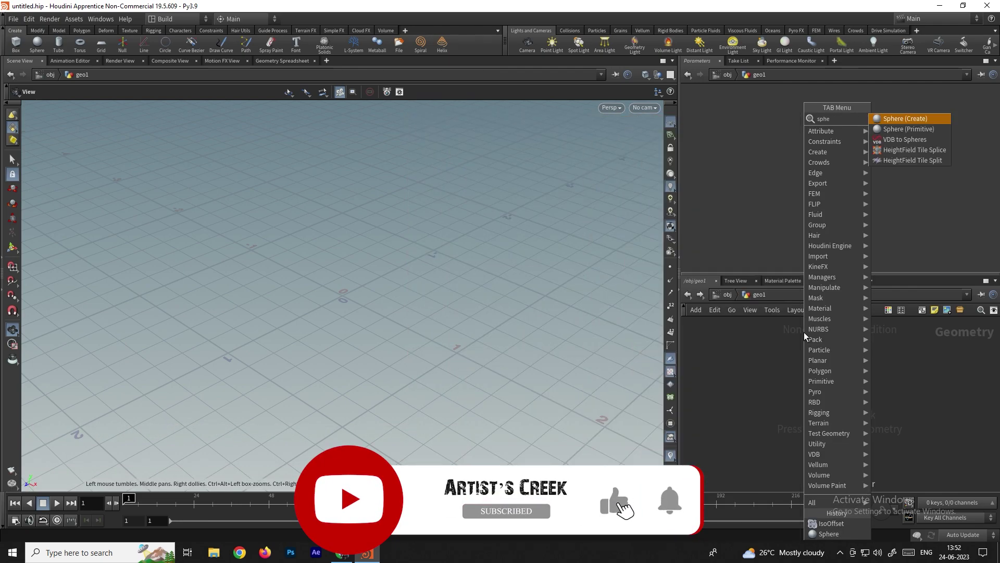
key("Return")
left_click(821, 358)
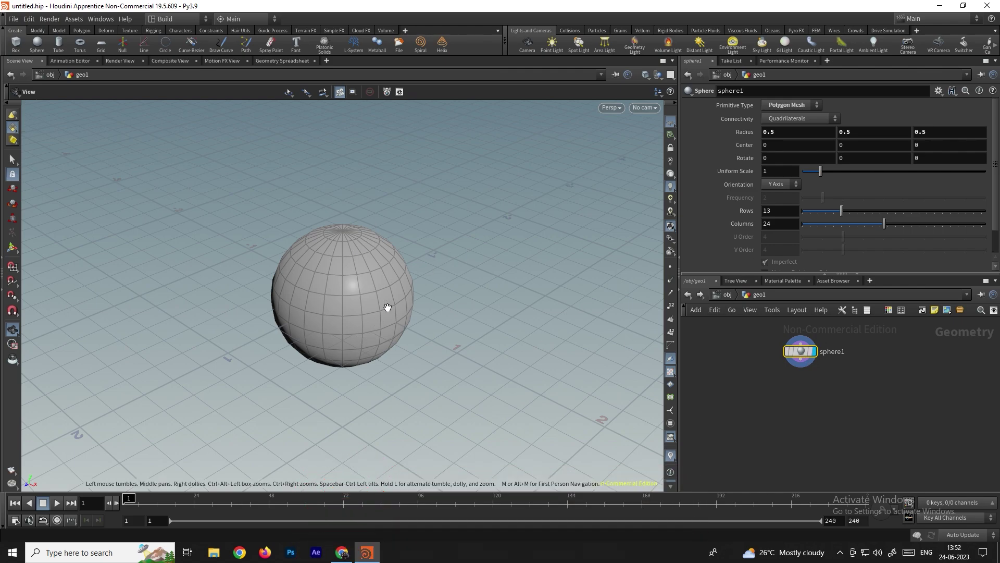
Step: Add an IsoOffset node below the sphere, feed the sphere into it, and display its fog volume
left_click(801, 368)
key("Tab")
type("isoo")
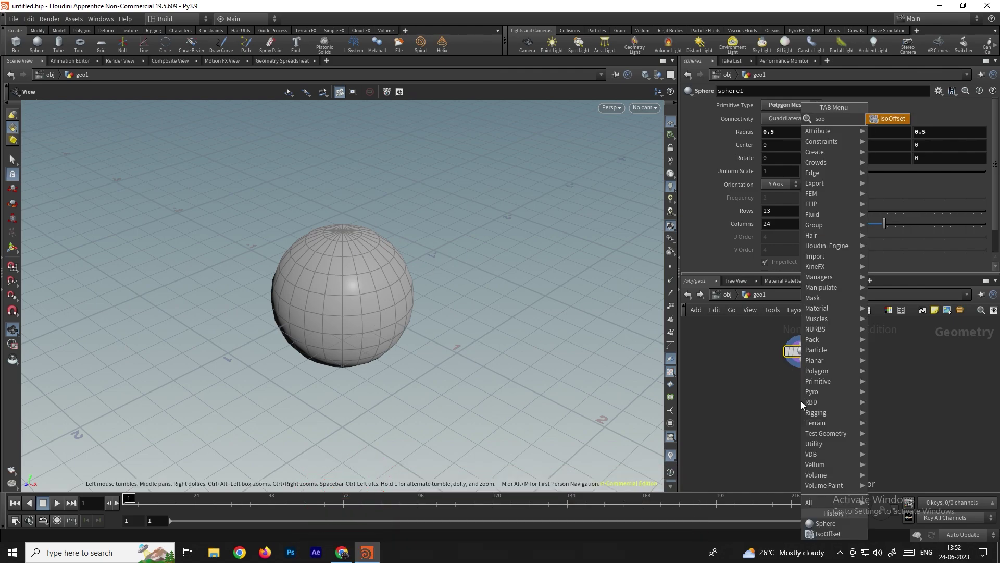
key("Return")
left_click(801, 401)
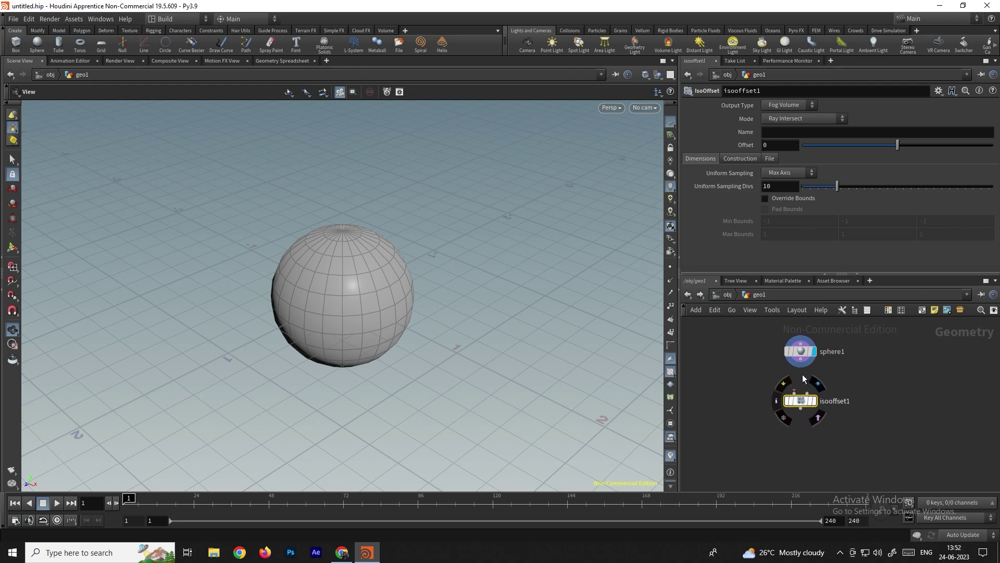
left_click(814, 401)
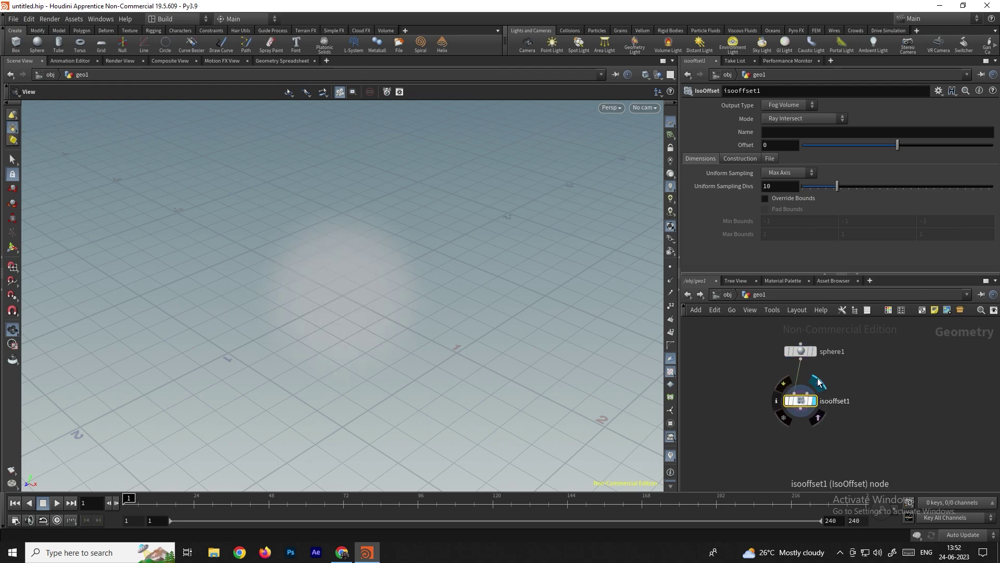
Step: Set the IsoOffset node's Uniform Sampling Divs to 50
left_click(779, 186)
type("50")
key("Return")
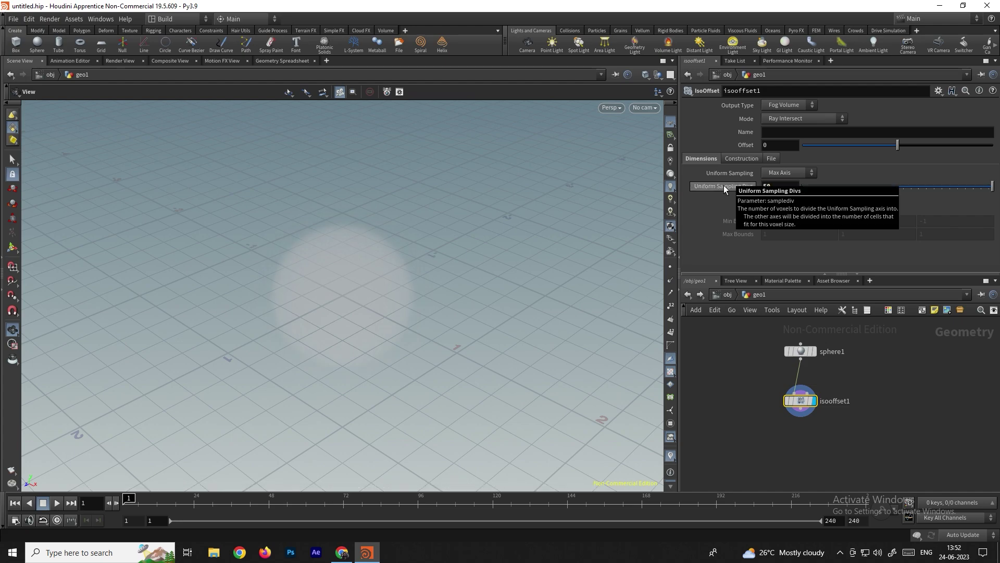
Step: Add a displayed Scatter node fed by the IsoOffset node, and shift both nodes to one side of the sphere node
left_click_drag(801, 401, 805, 386)
key("Tab")
type("scatter")
key("Return")
left_click(807, 422)
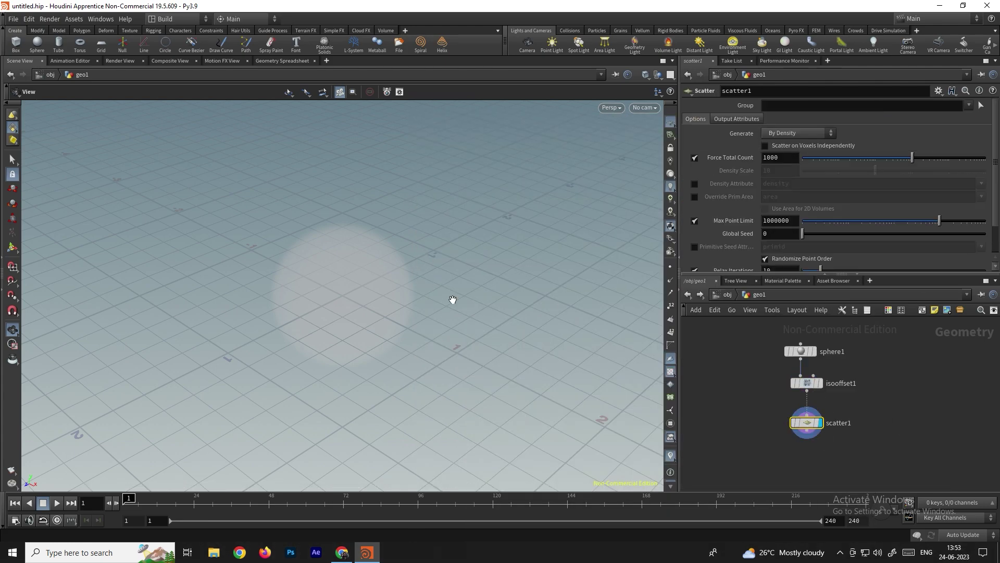
left_click_drag(869, 474, 726, 371)
left_click_drag(812, 386, 837, 386)
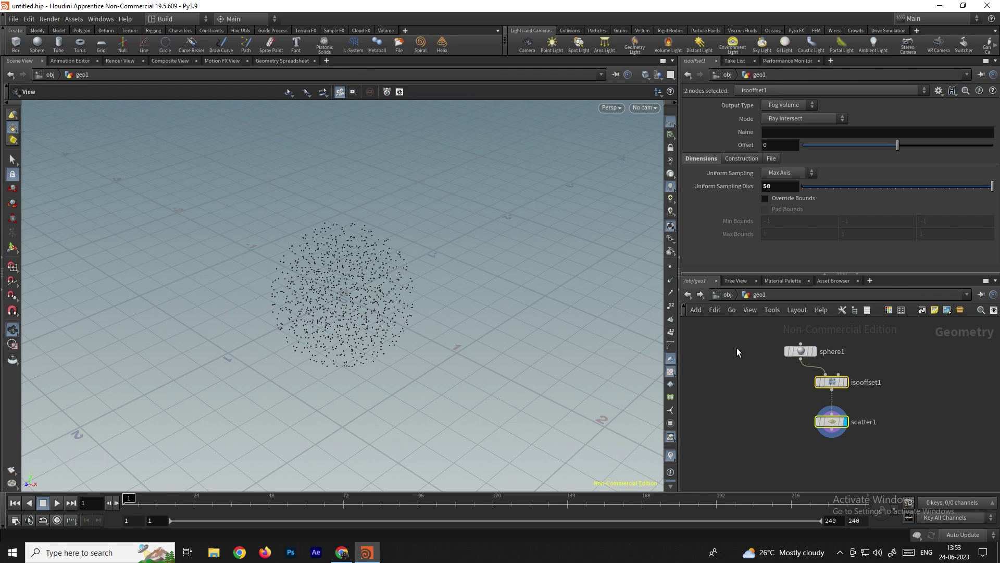
Step: Add a Voronoi Fracture node with the sphere as first input and the scattered points as second, and display it
left_click(762, 405)
key("Tab")
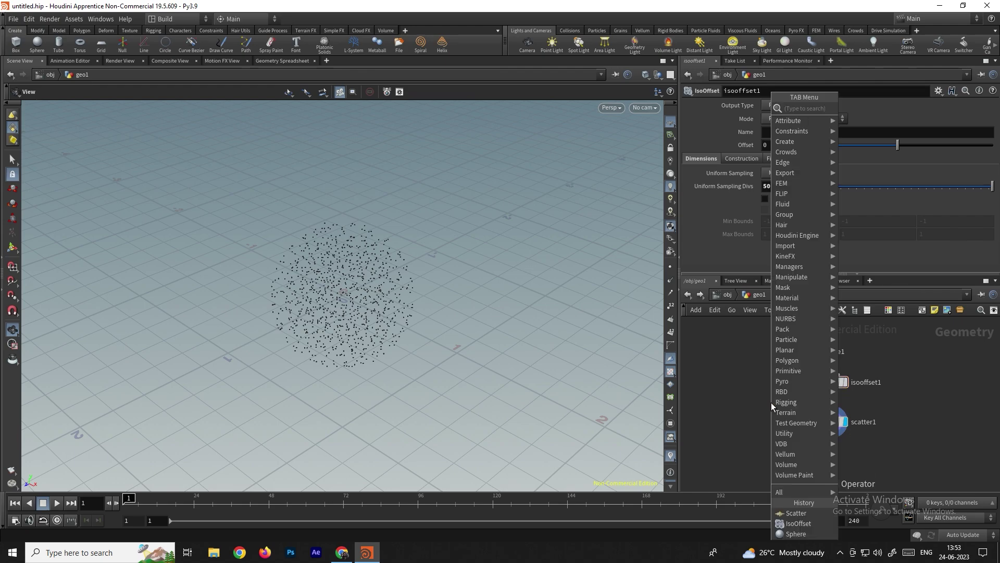
type("voro")
key("Return")
left_click(762, 438)
left_click(752, 432)
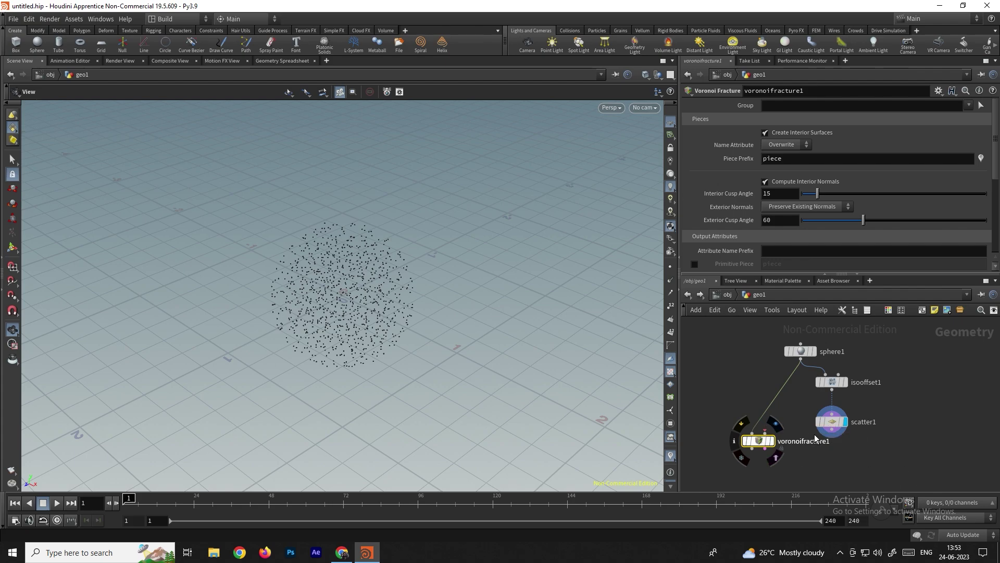
left_click_drag(833, 433, 769, 444)
mouse_move(773, 445)
scroll(342, 305, "up", 5)
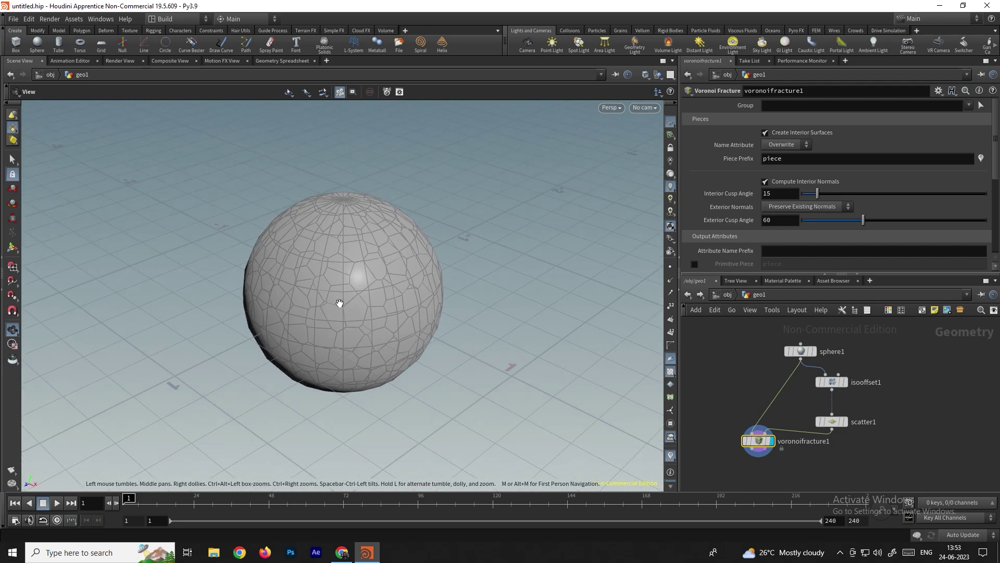
left_click_drag(329, 272, 351, 286)
Step: Add an RBD Cluster node fed by the Voronoi Fracture output and display it
middle_click_drag(895, 451, 910, 417)
key("Tab")
type("rbd")
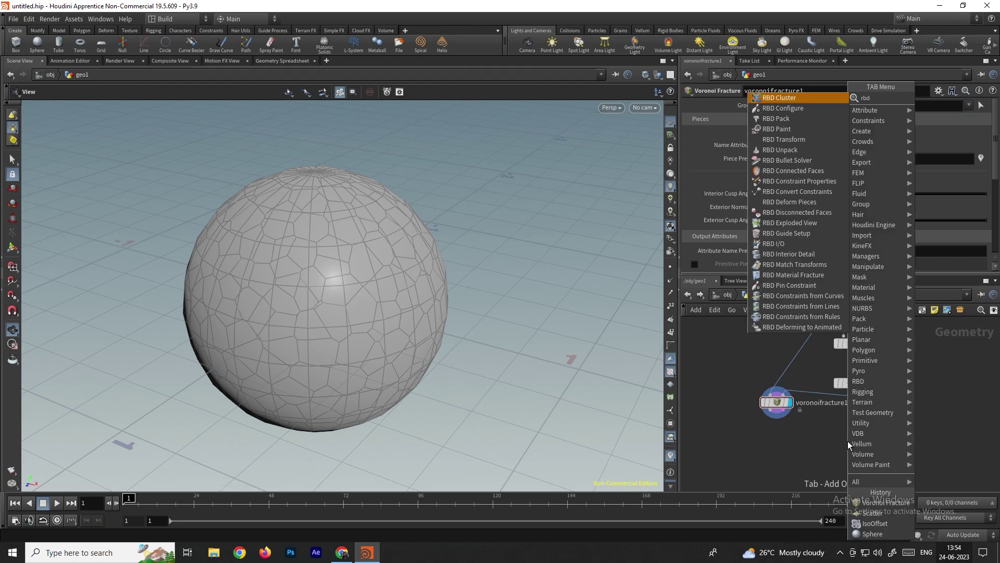
key("Return")
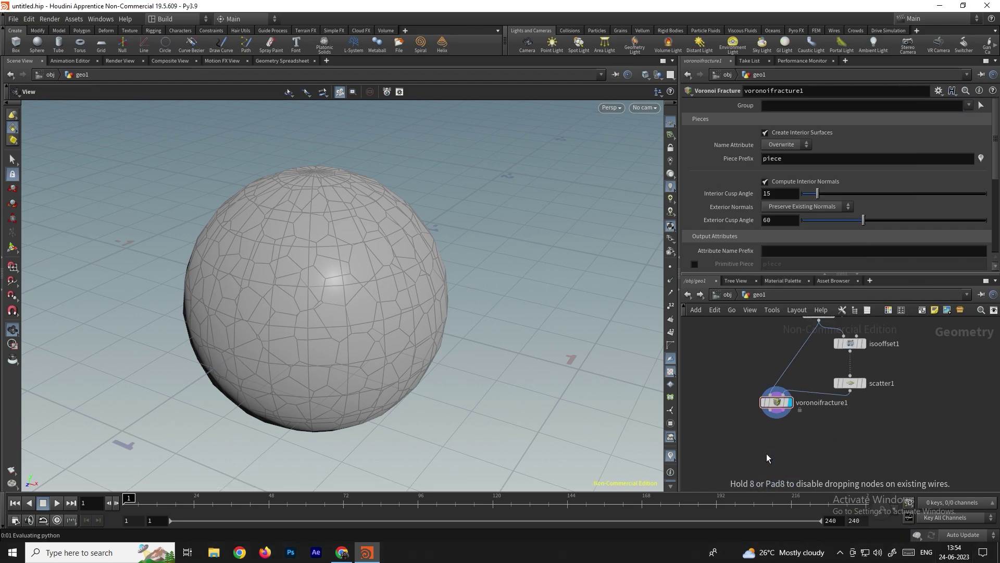
left_click(767, 455)
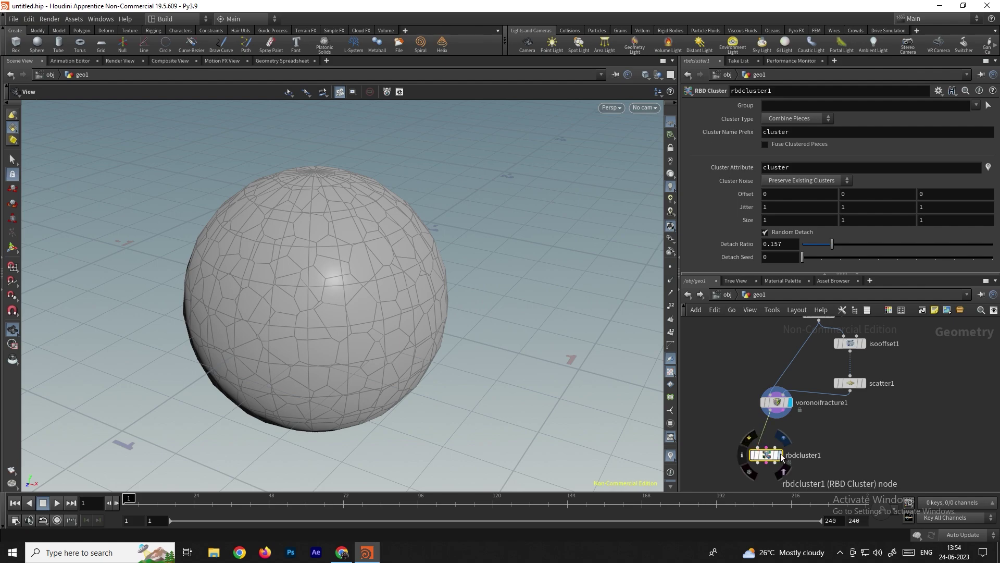
left_click(783, 437)
Step: Visualize the RBD Cluster node's cluster attribute as colours on the fractured sphere
left_click_drag(407, 308, 340, 283)
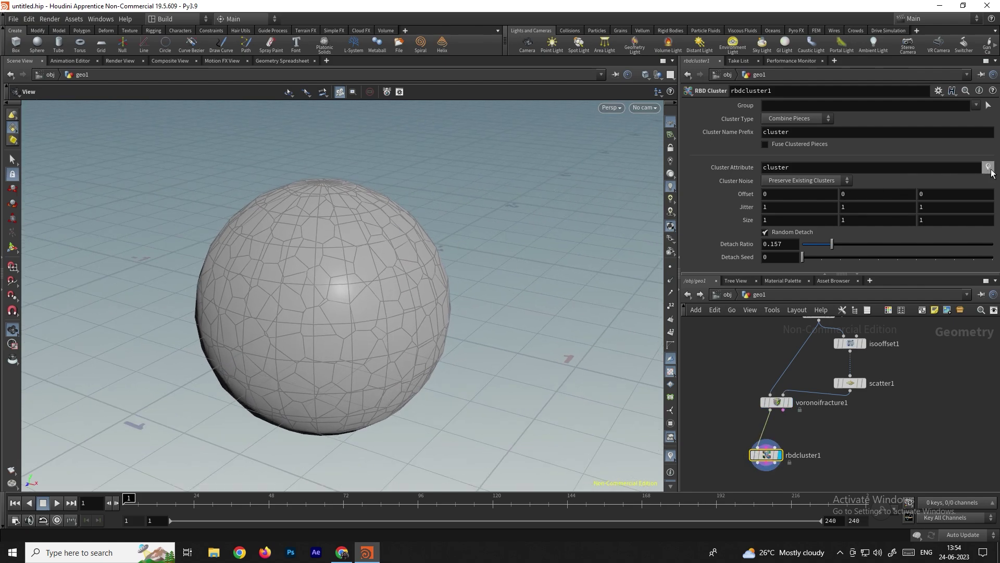
left_click(989, 168)
left_click_drag(415, 272, 462, 264)
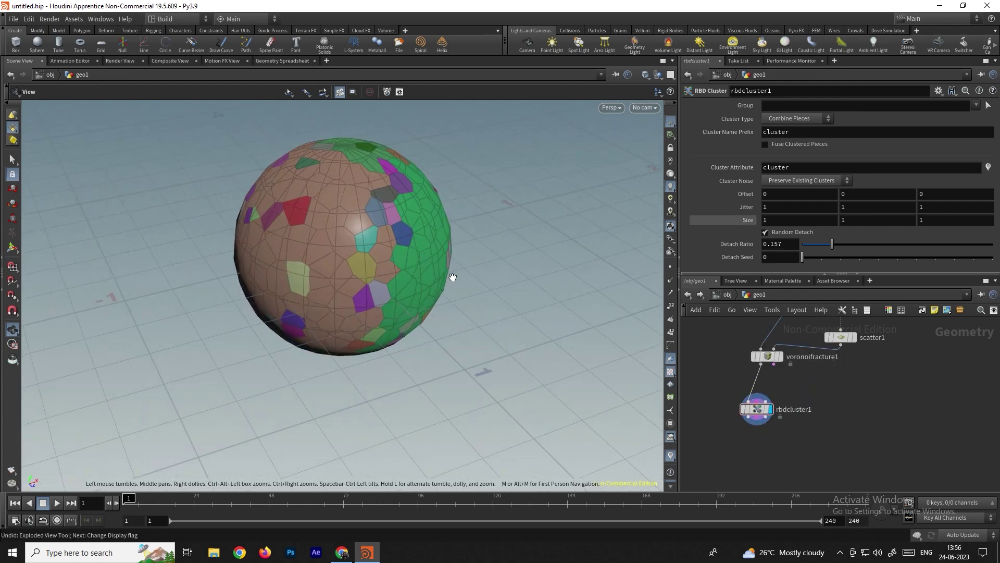
left_click_drag(453, 279, 432, 250)
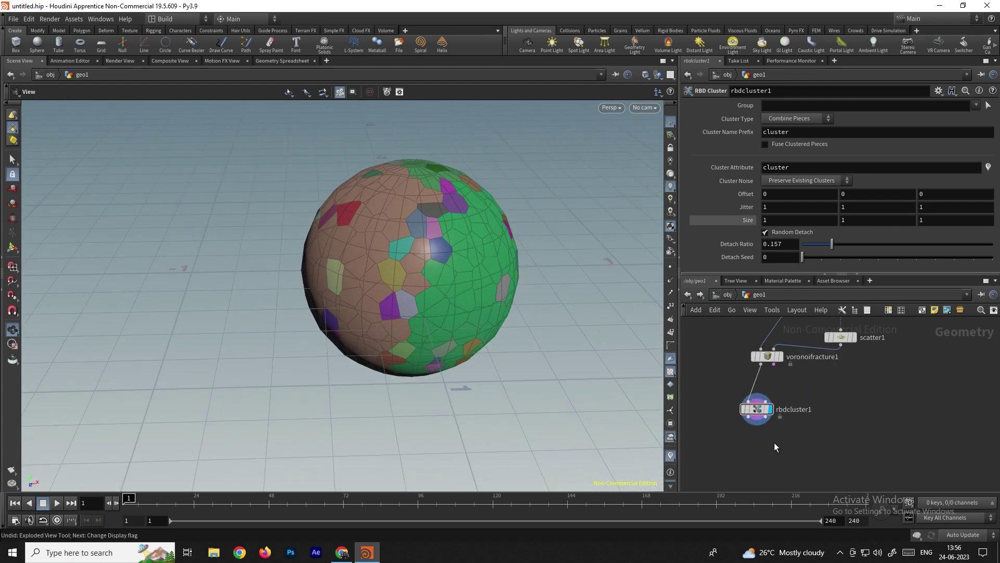
Step: Add an Exploded View node after the RBD Cluster node and display the separated clusters
key("Tab")
type("expl")
key("Return")
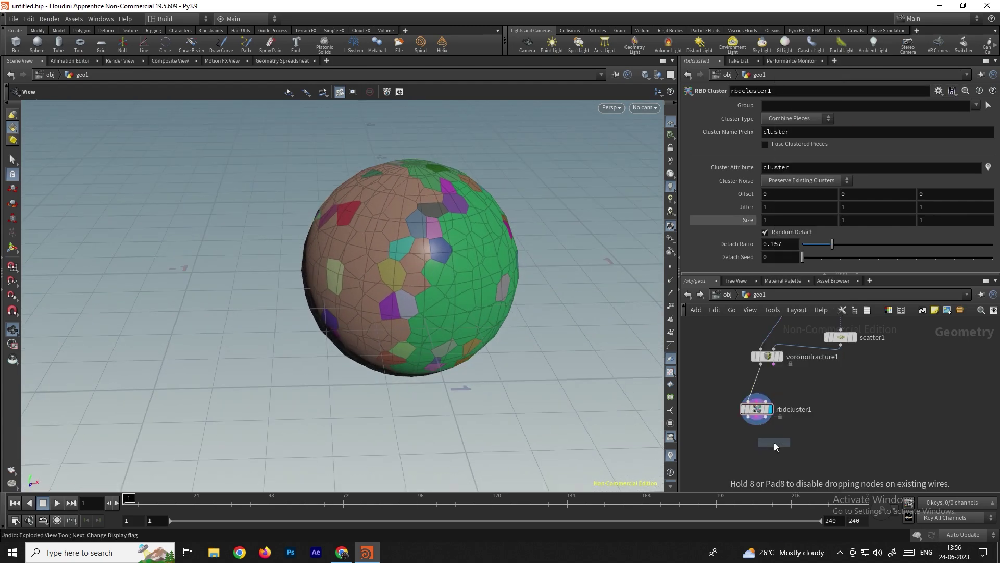
left_click(740, 468)
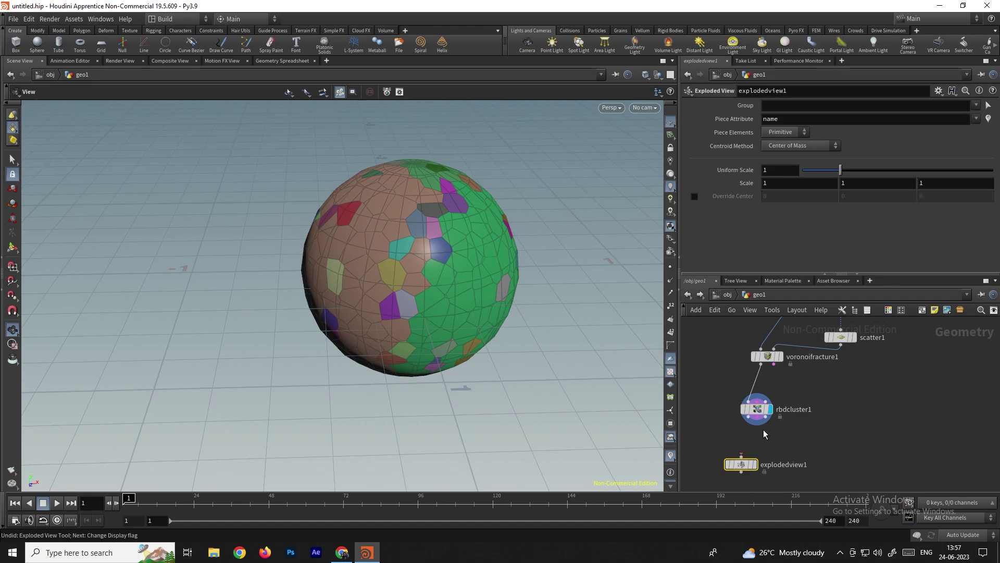
left_click(755, 466)
left_click_drag(542, 297, 530, 266)
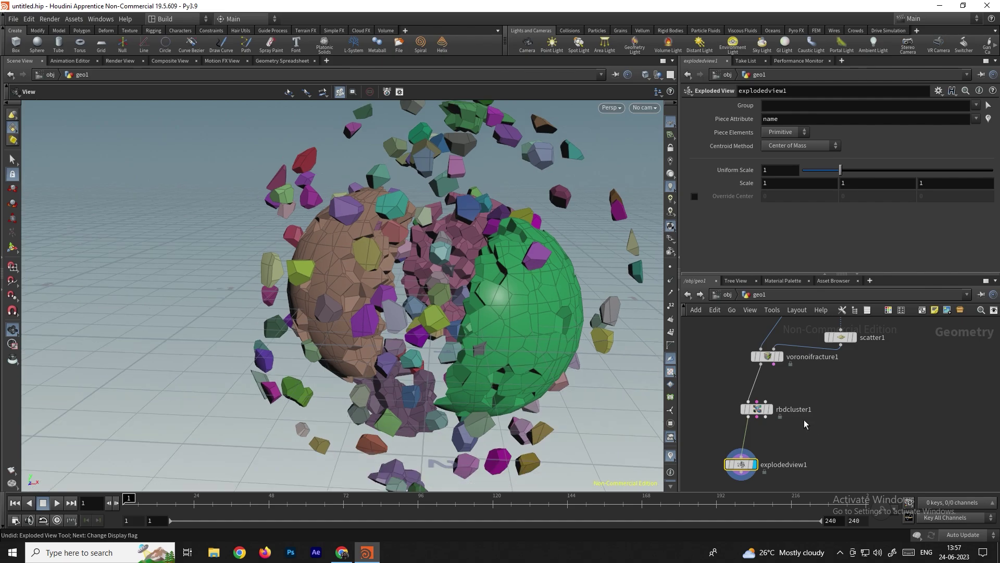
Step: Lower the RBD Cluster node's Detach Ratio to 0.038
left_click(759, 410)
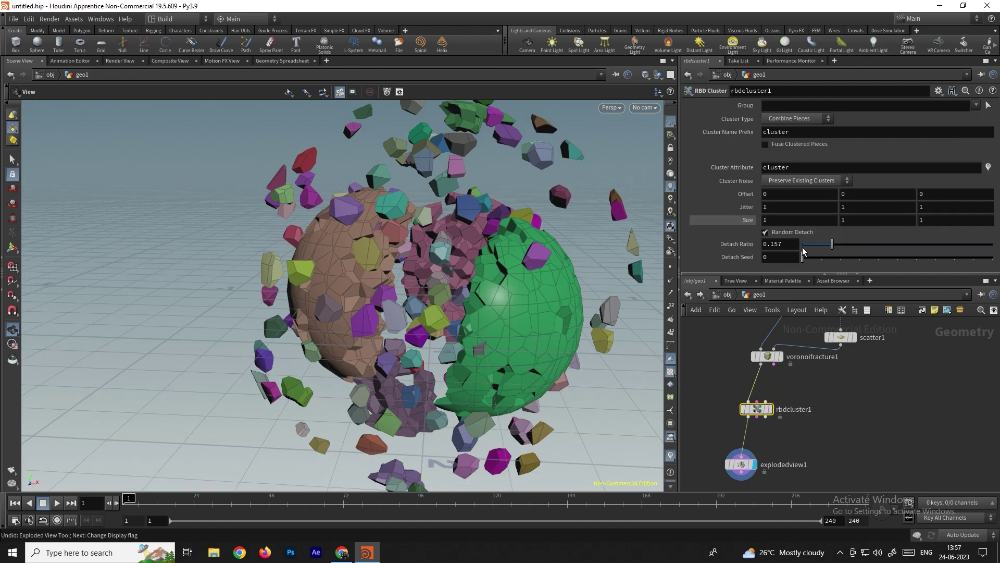
left_click_drag(835, 247, 810, 255)
left_click_drag(495, 267, 547, 296)
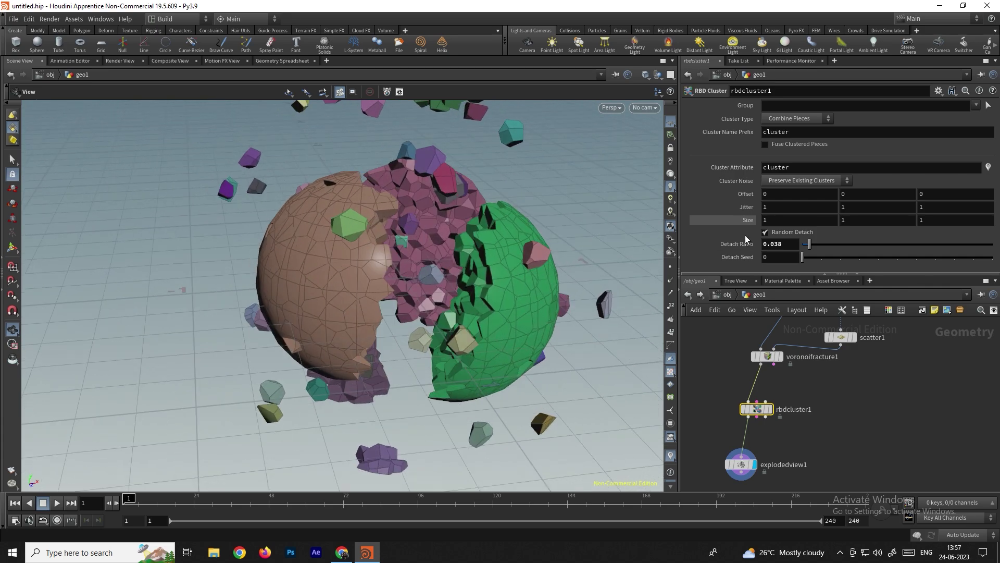
Step: Turn off Random Detach on the RBD Cluster node and set its noise Size to 0.5 on all axes
left_click(787, 232)
left_click_drag(520, 223, 739, 195)
middle_click_drag(641, 215, 628, 216)
middle_click_drag(751, 218, 716, 220)
left_click_drag(599, 258, 520, 246)
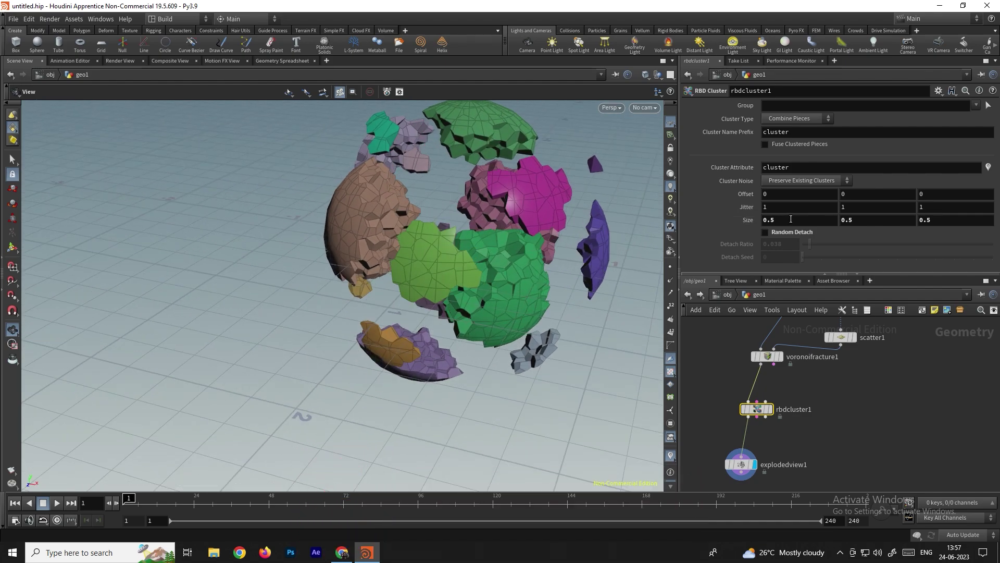
Step: Try an RBD Cluster noise Size of 1.7 on all axes and return it to 0.5
middle_click_drag(727, 220, 764, 222)
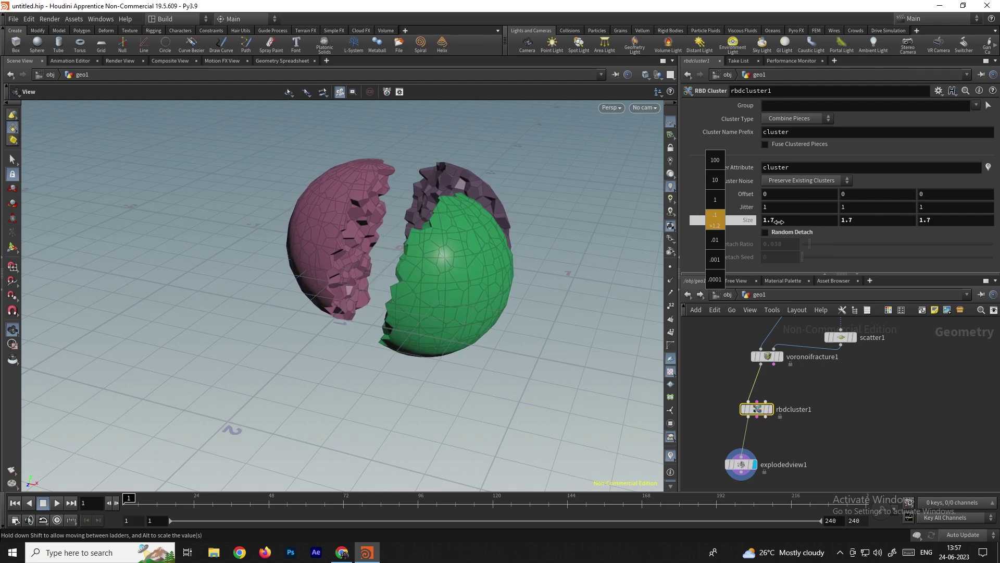
middle_click_drag(764, 221, 718, 228)
left_click_drag(592, 226, 564, 210)
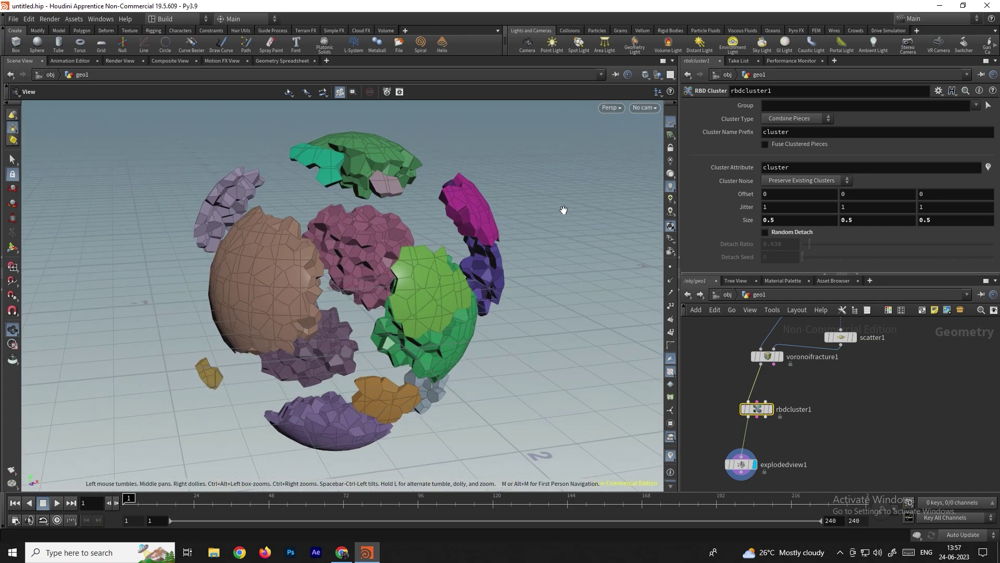
Step: Insert an RBD Interior Detail node between the RBD Cluster and Exploded View nodes
scroll(360, 252, "up", 10)
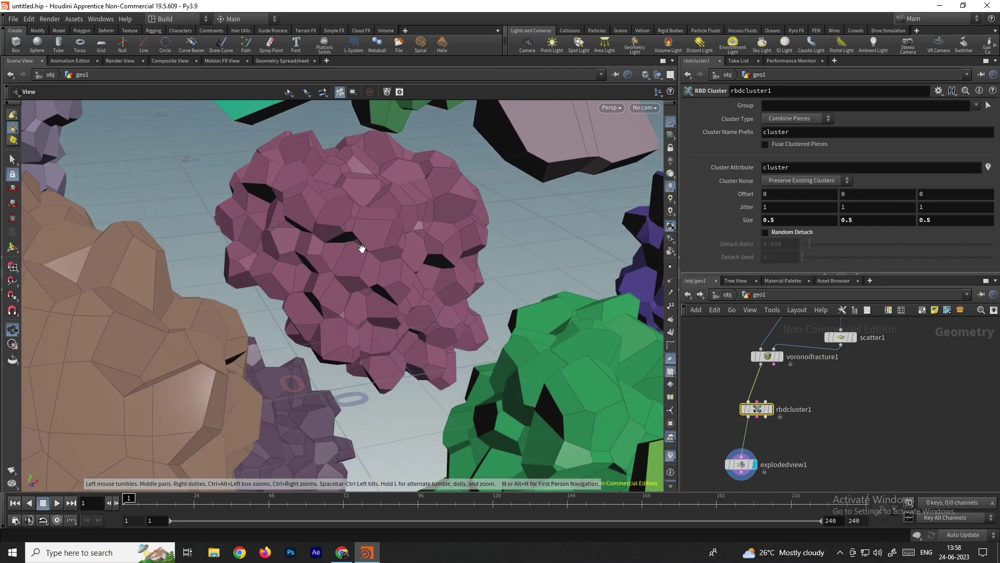
scroll(362, 248, "up", 3)
left_click_drag(350, 252, 411, 233)
scroll(337, 230, "down", 3)
left_click_drag(337, 230, 573, 287)
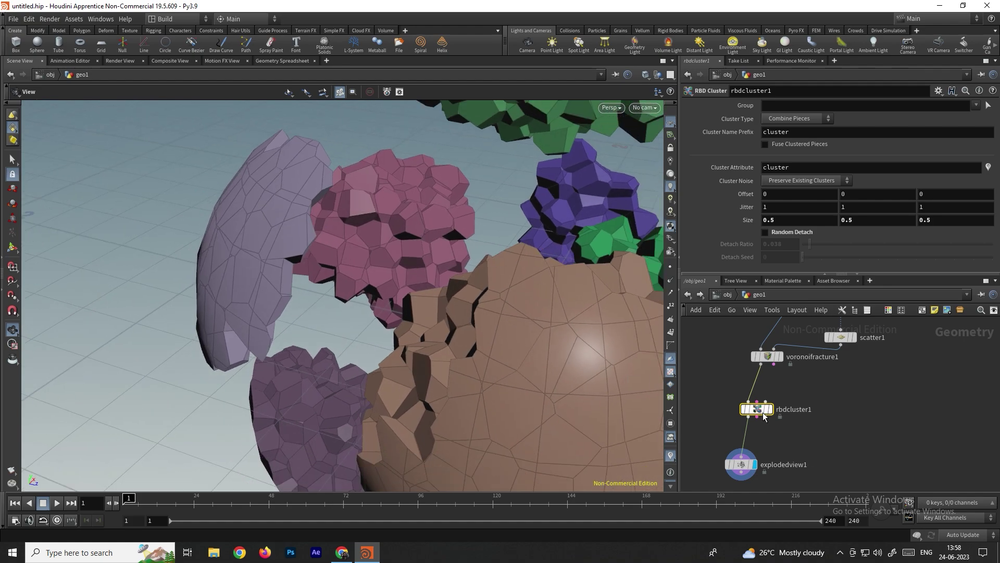
key("Tab")
type("rbdin")
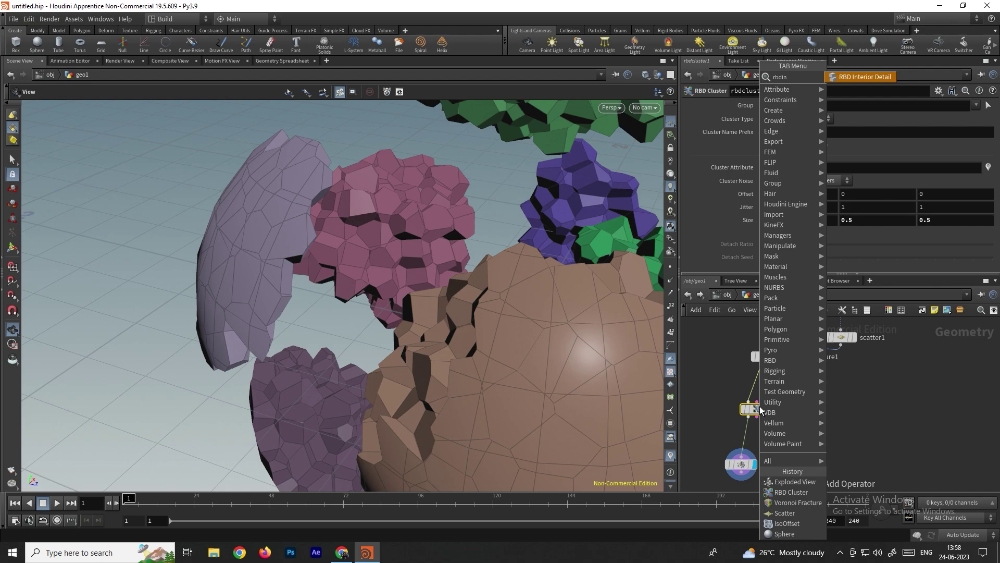
key("Return")
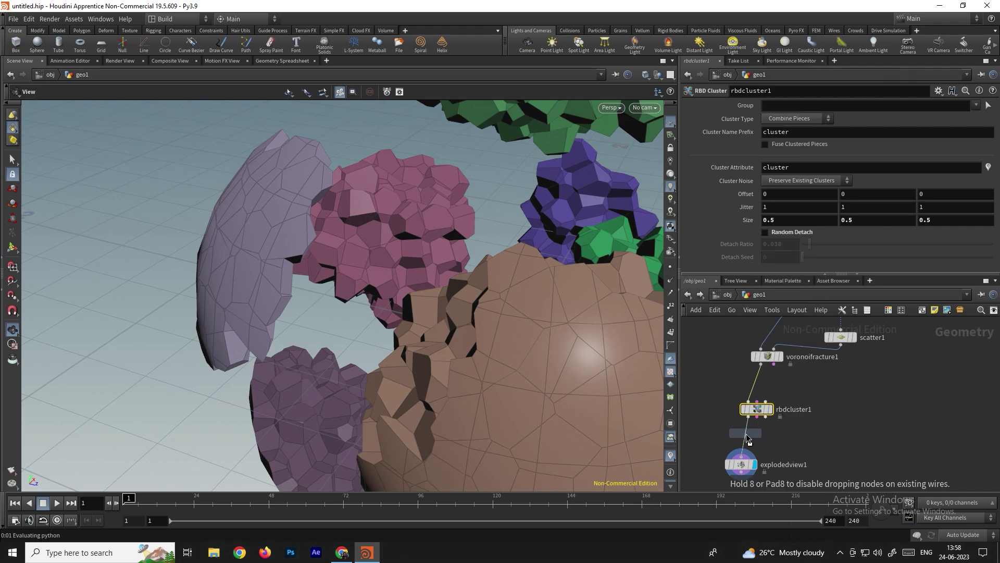
left_click(761, 440)
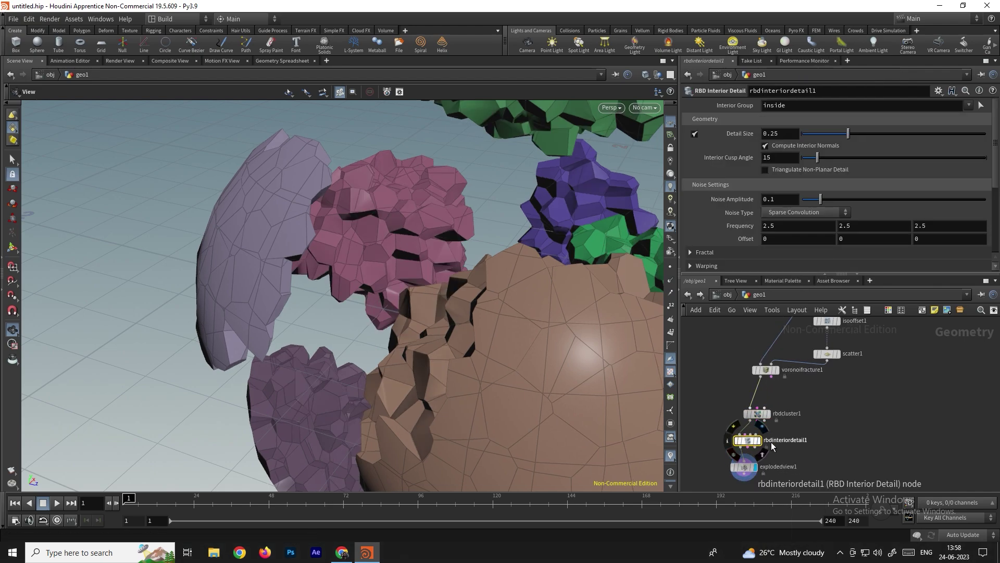
Step: Set the RBD Interior Detail node's Detail Size to 0.02 and inspect the clusters' interior faces
scroll(414, 222, "up", 3)
scroll(413, 221, "up", 2)
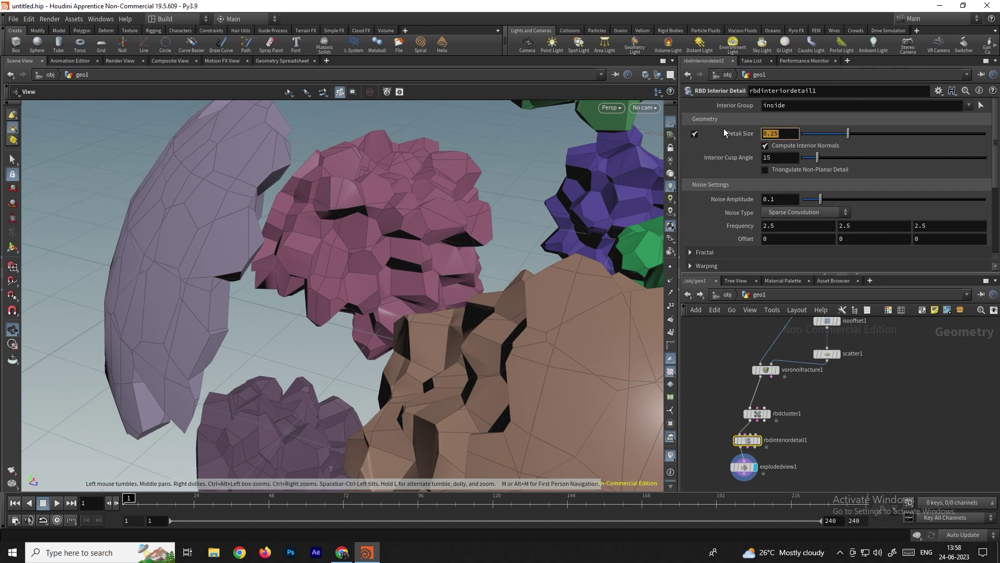
type("0.02")
key("Return")
scroll(411, 232, "up", 5)
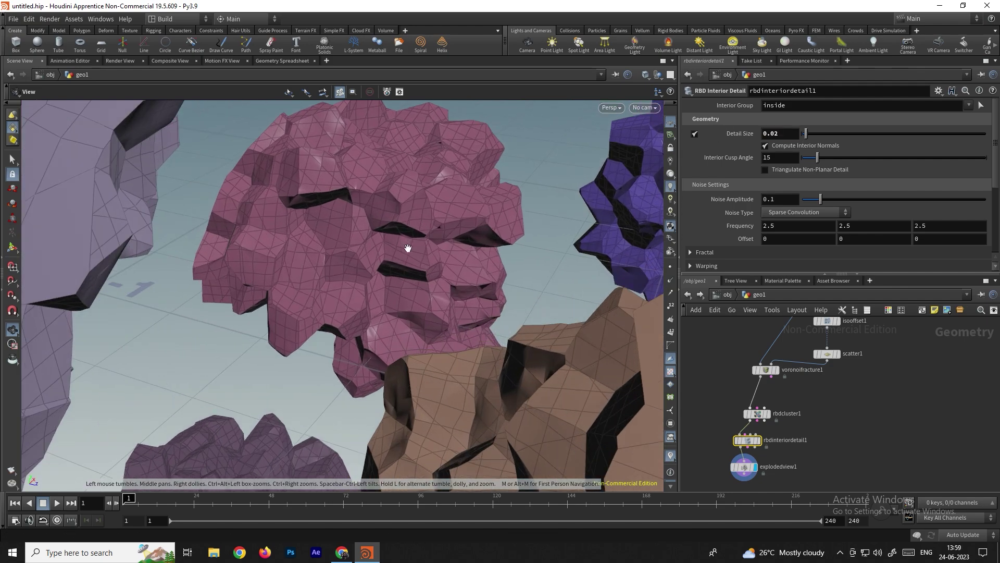
left_click_drag(400, 236, 532, 250)
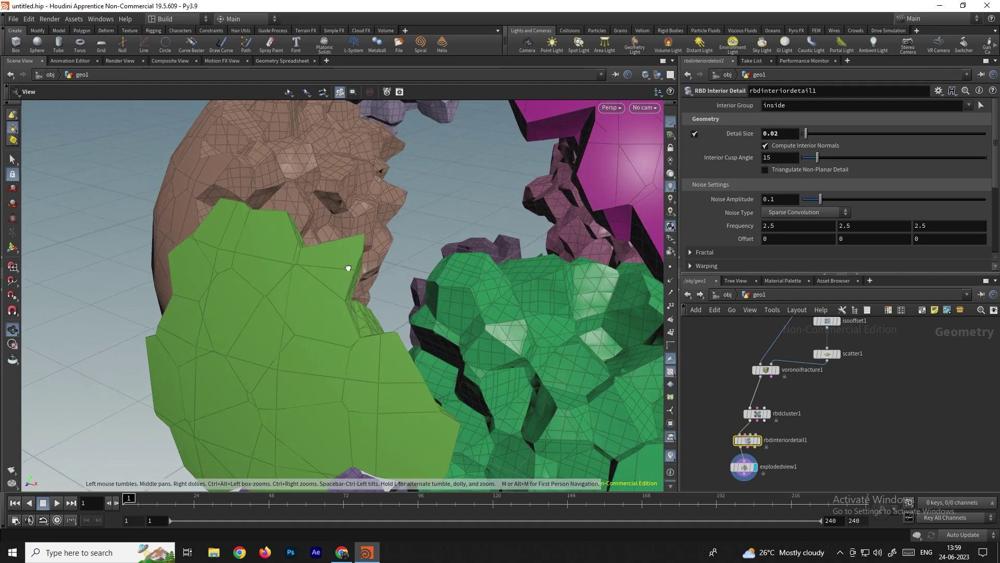
scroll(341, 271, "down", 3)
scroll(404, 268, "down", 3)
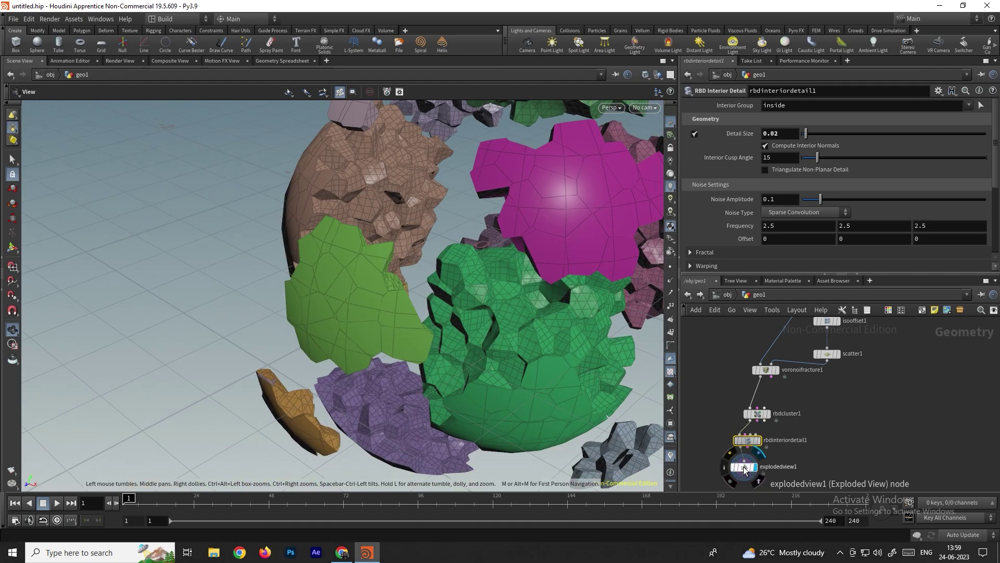
left_click(744, 468)
left_click(749, 440)
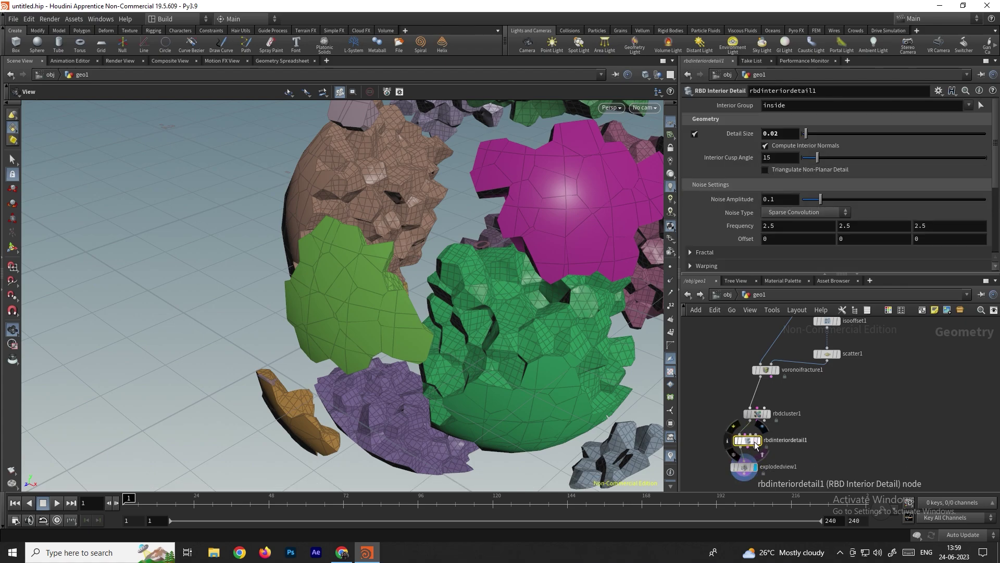
left_click(762, 414)
left_click(987, 167)
left_click_drag(490, 250, 586, 265)
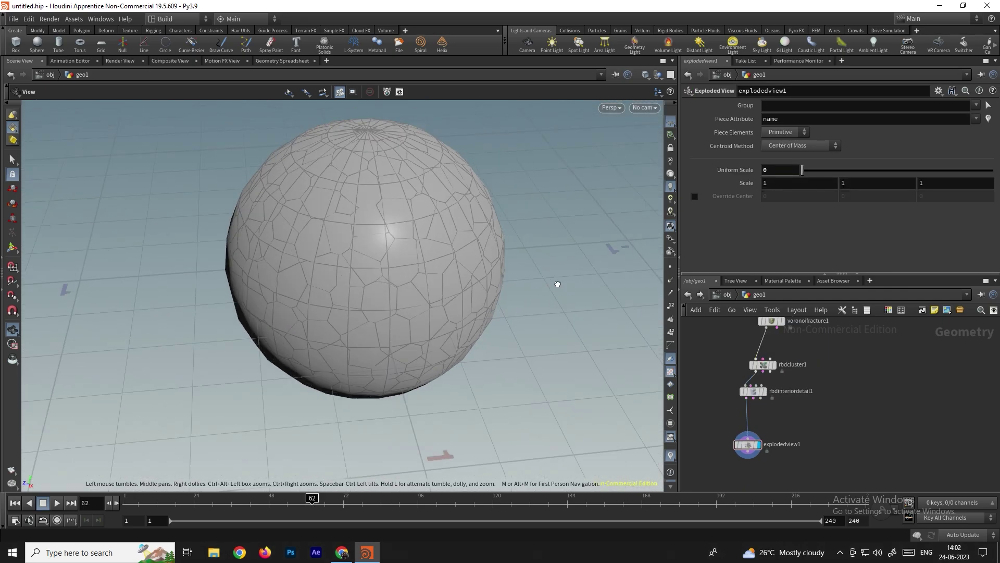
Step: Set a keyframe on the Exploded View node's Uniform Scale with a value of 0 at frame 1
left_click_drag(558, 284, 599, 357)
mouse_move(750, 449)
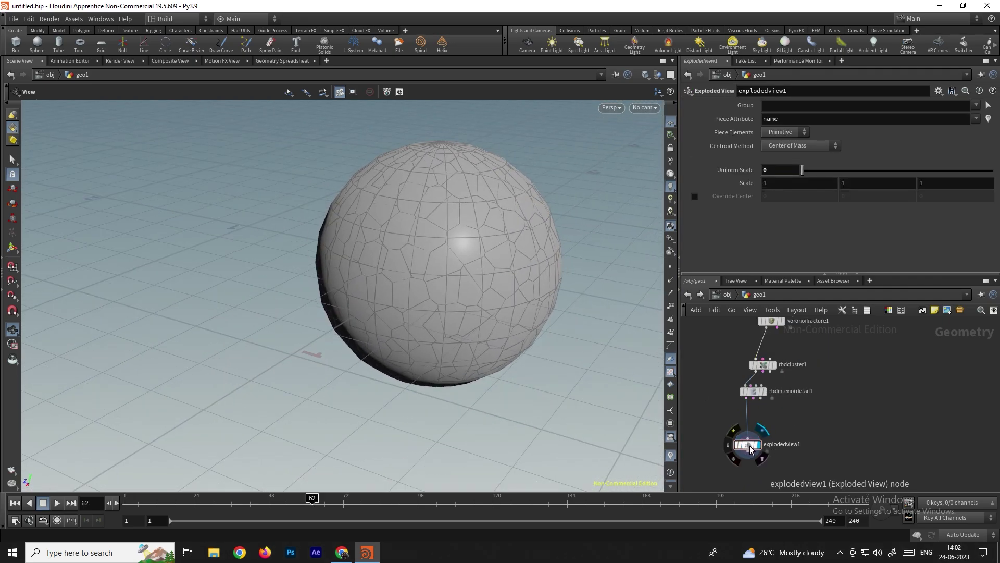
left_click(118, 509)
right_click(782, 165)
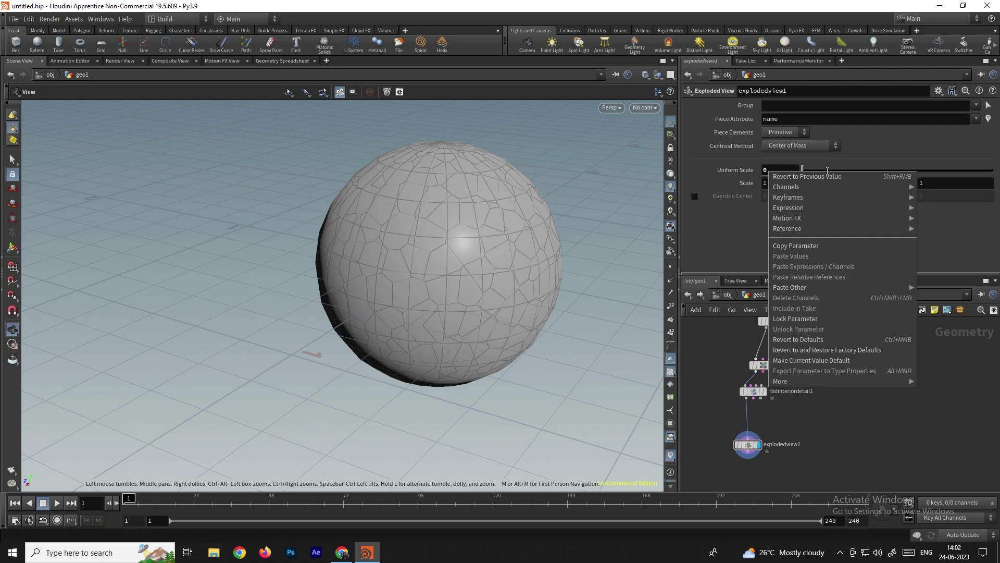
mouse_move(803, 185)
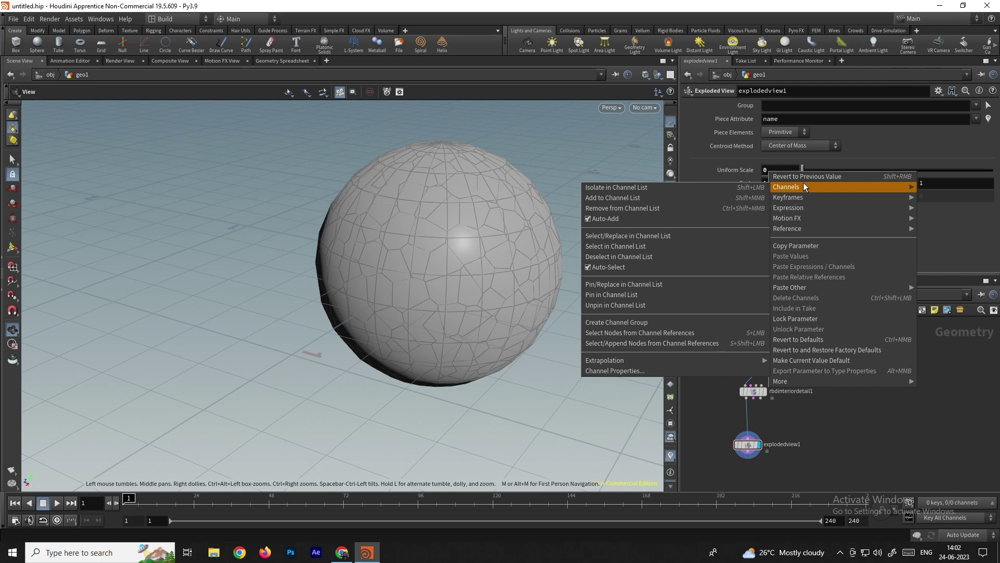
left_click(774, 158)
left_click(774, 170, "alt")
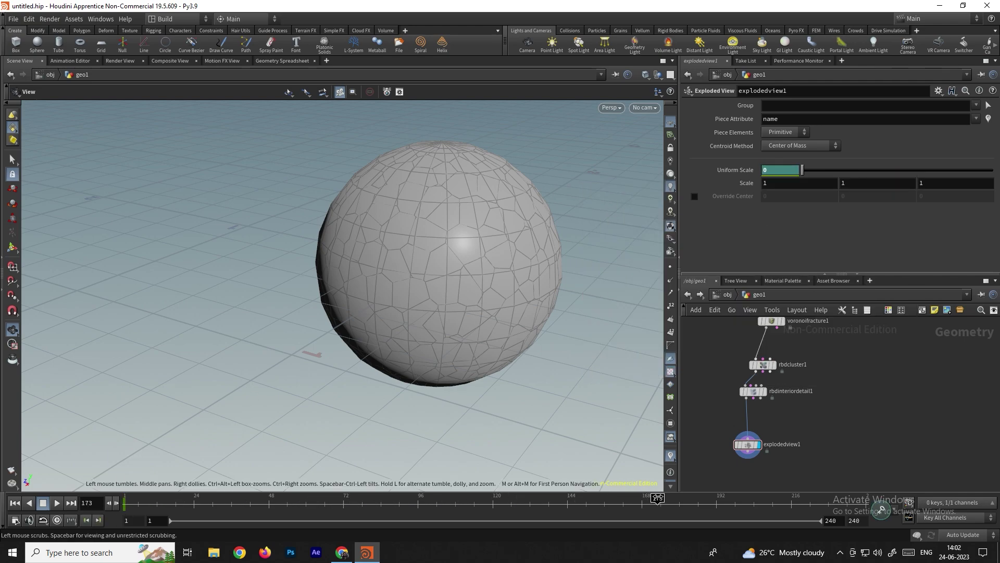
Step: Set the Exploded View node's Uniform Scale to 4.56 at frame 173 and keyframe it
left_click_drag(807, 173, 974, 170)
middle_click_drag(495, 237, 516, 246)
scroll(516, 246, "down", 2)
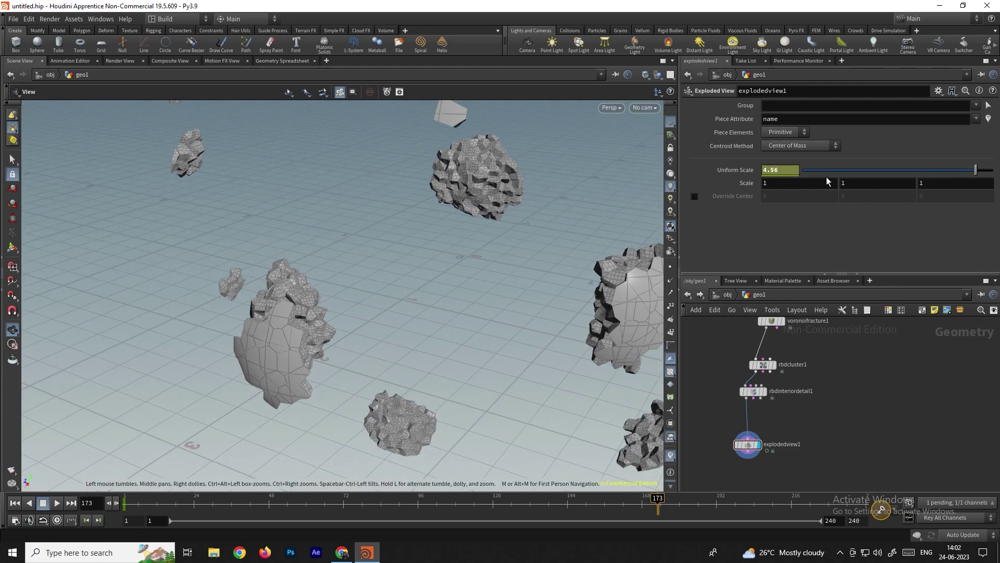
left_click(790, 171, "alt")
Step: Scrub through the explosion animation and examine the detailed interior faces of the separated clusters at frame 69
left_click_drag(589, 505, 124, 505)
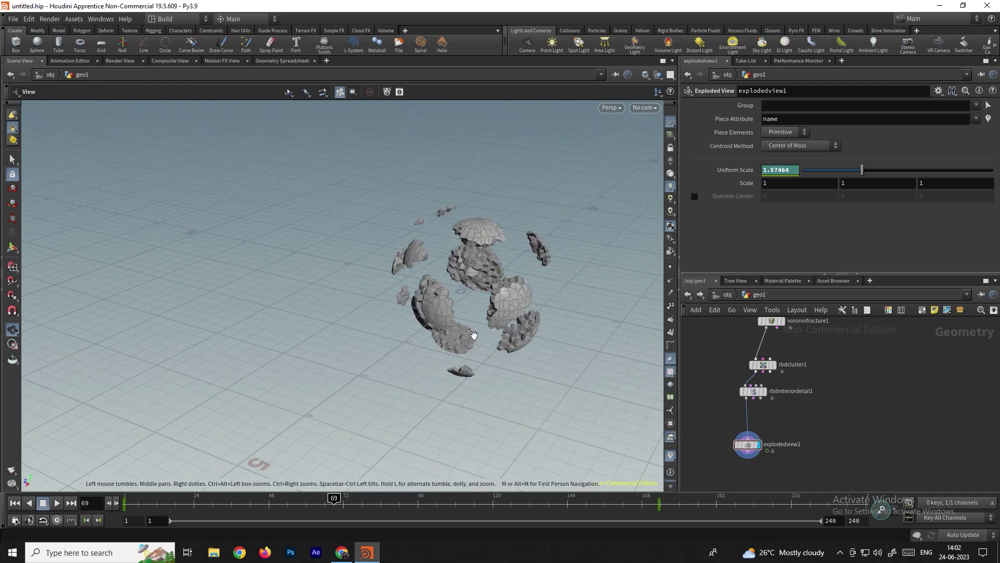
right_click_drag(473, 335, 494, 283)
right_click_drag(524, 316, 437, 328)
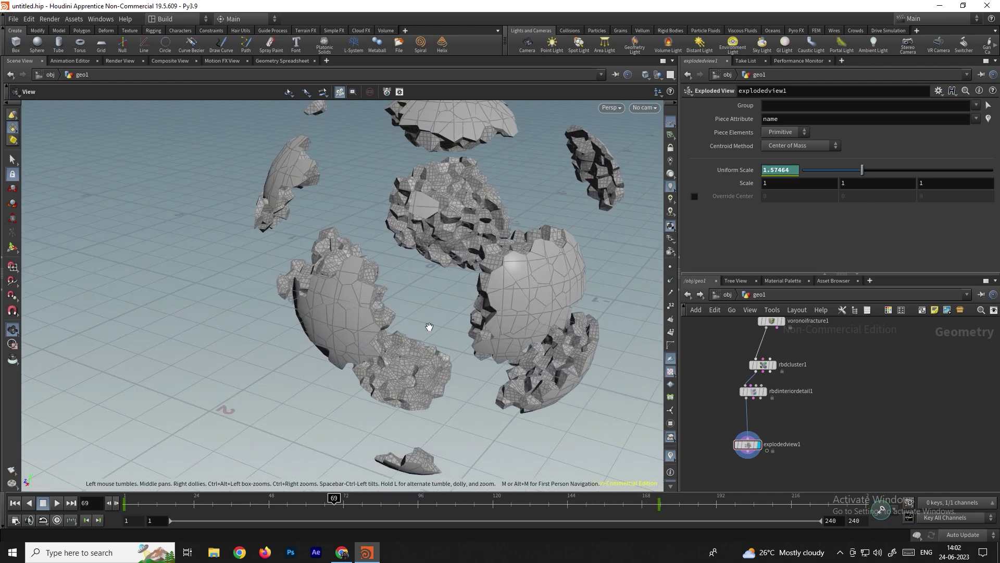
left_click_drag(437, 328, 438, 284)
scroll(774, 365, "up", 2)
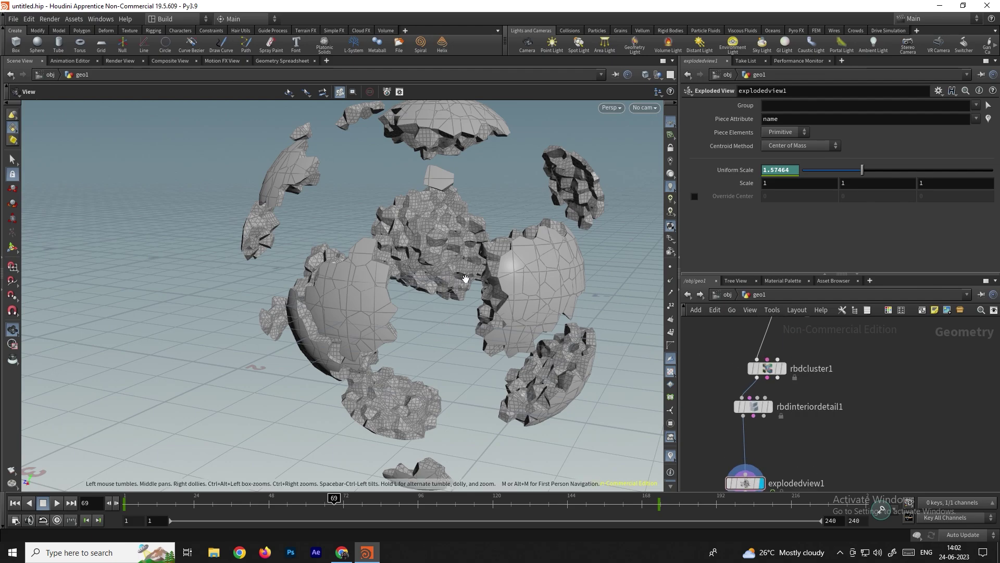
scroll(421, 239, "up", 8)
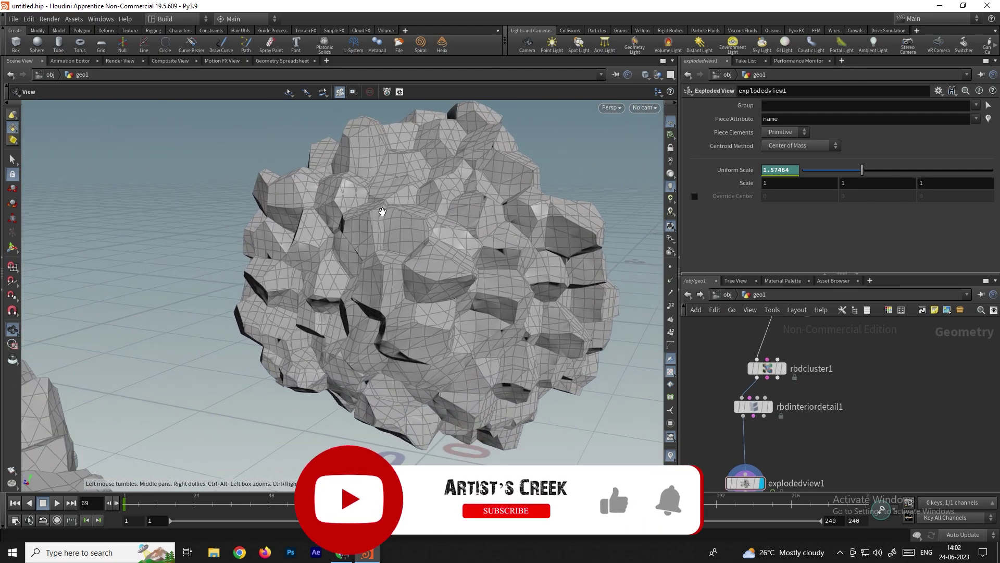
scroll(426, 254, "down", 10)
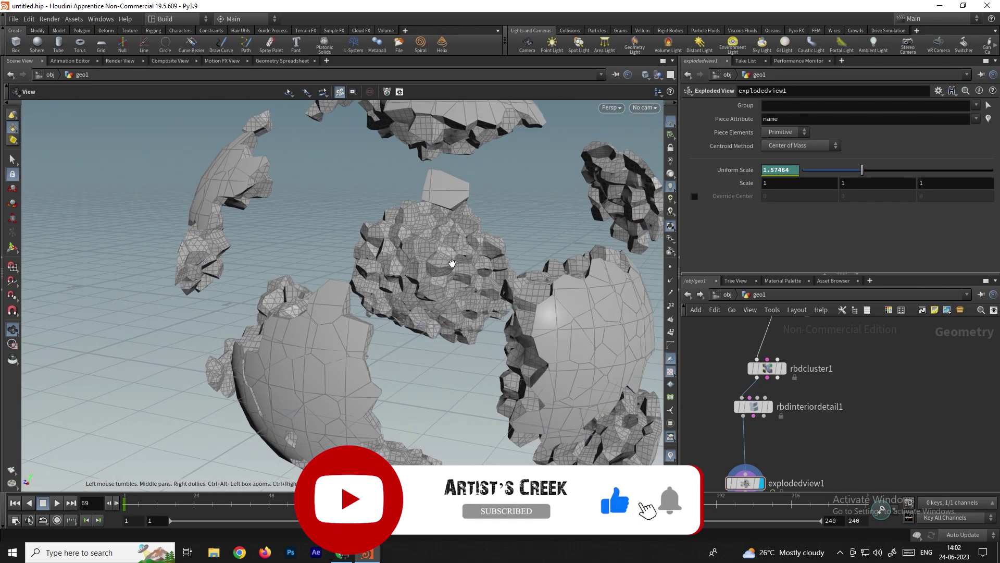